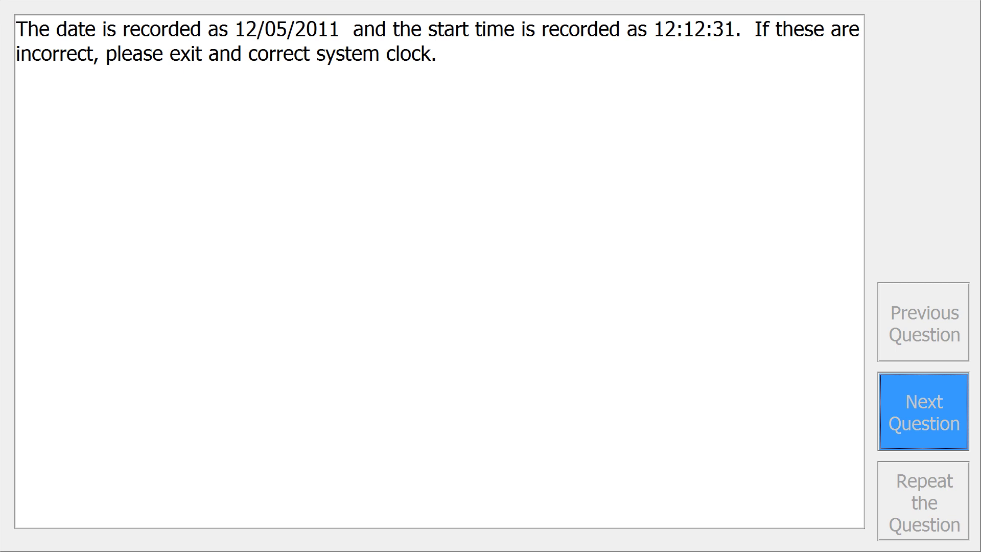
Step: Accept the recorded date 12/05/2011 and start time 12:12:31 to reach Subject ID entry
left_click(924, 409)
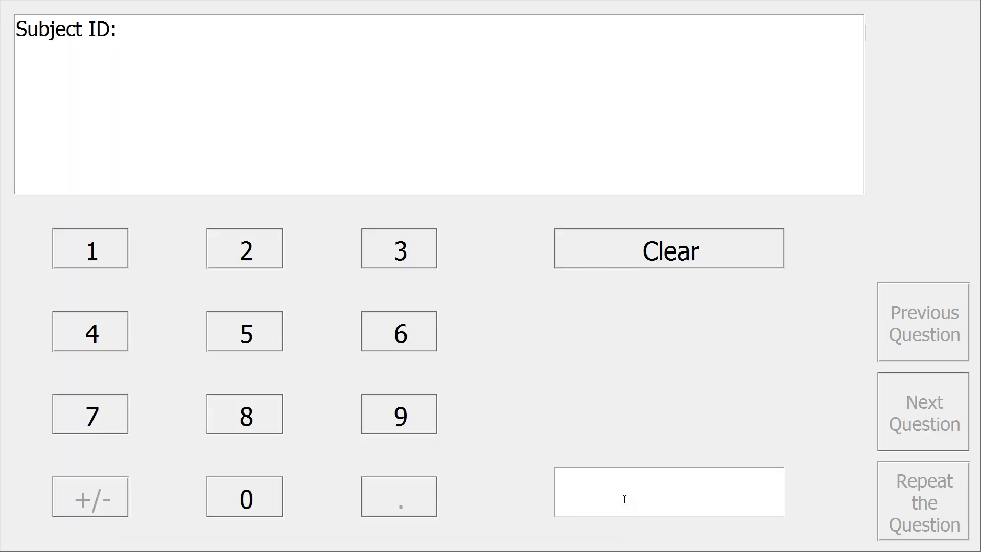
Step: Enter subject ID 1002 and answer the gender question as Female
left_click(103, 240)
left_click(257, 503)
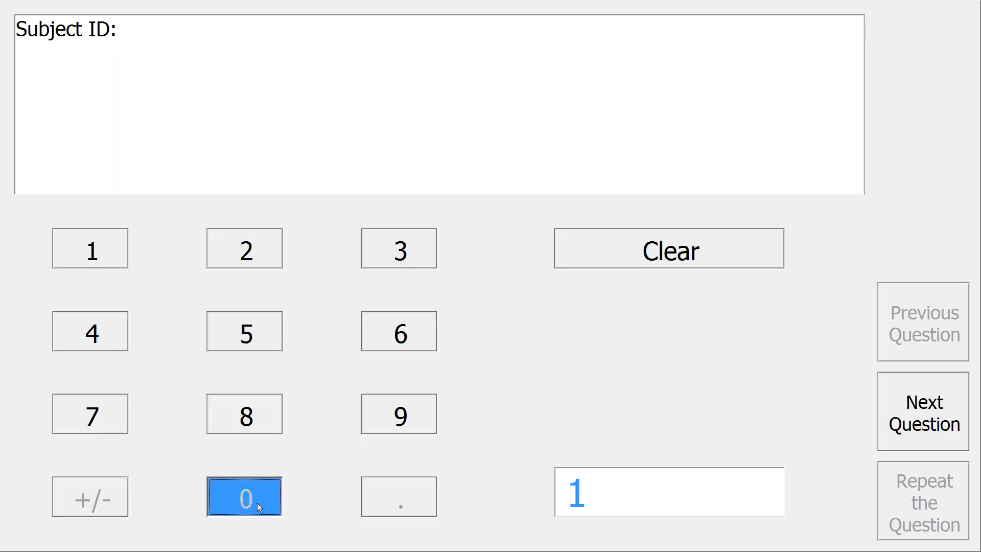
left_click(257, 501)
left_click(246, 246)
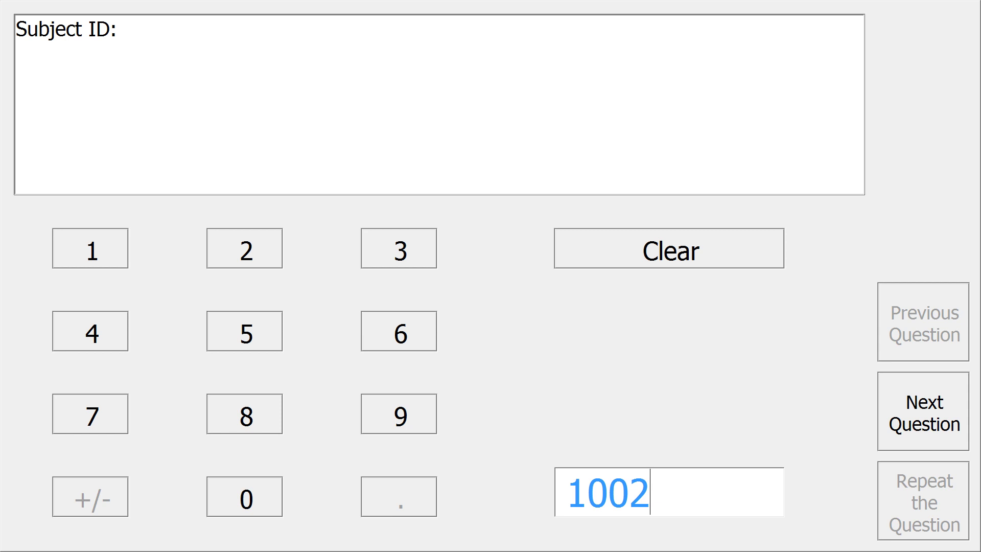
left_click(913, 412)
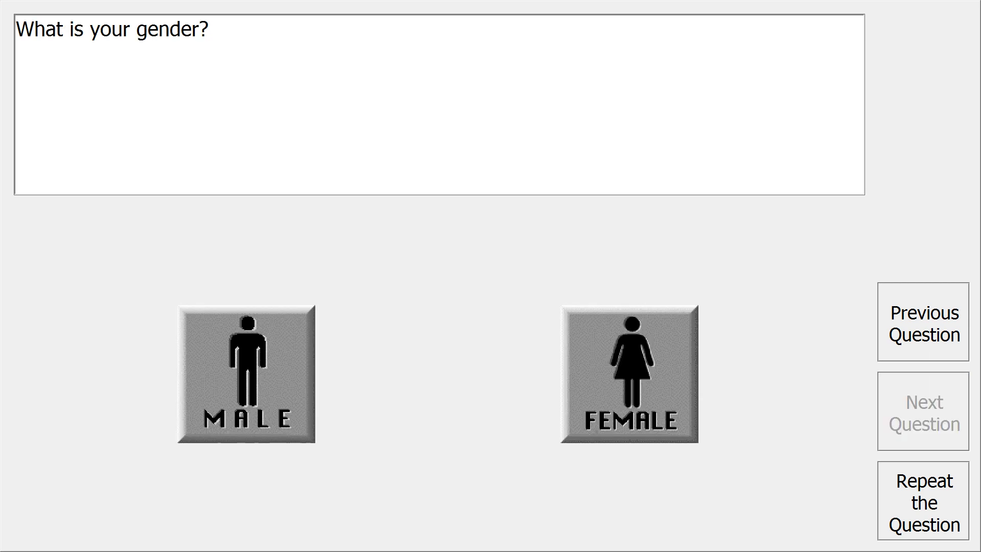
left_click(685, 394)
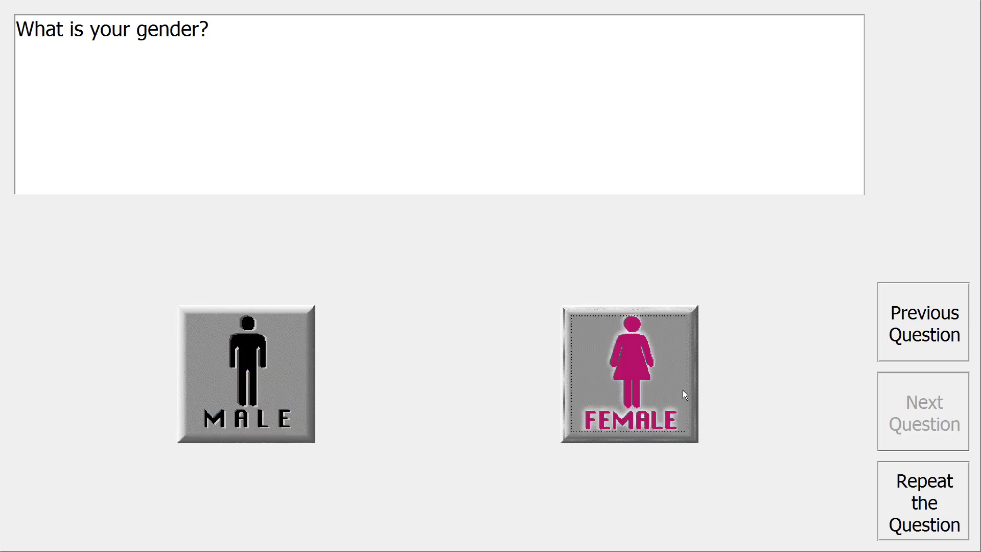
left_click(628, 386)
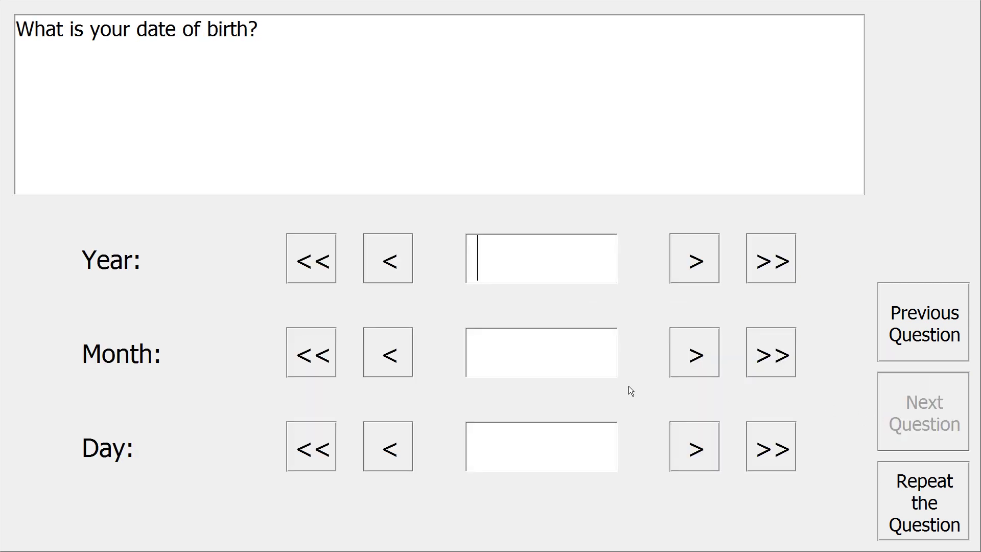
Step: Set the date of birth to April 15, 1970 and continue
left_click(776, 261)
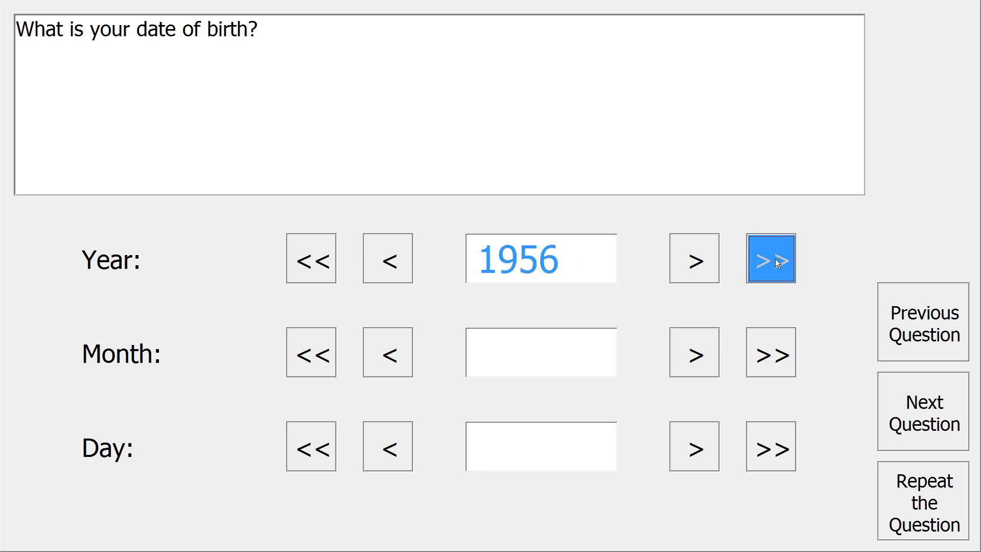
left_click(776, 261)
left_click(776, 261)
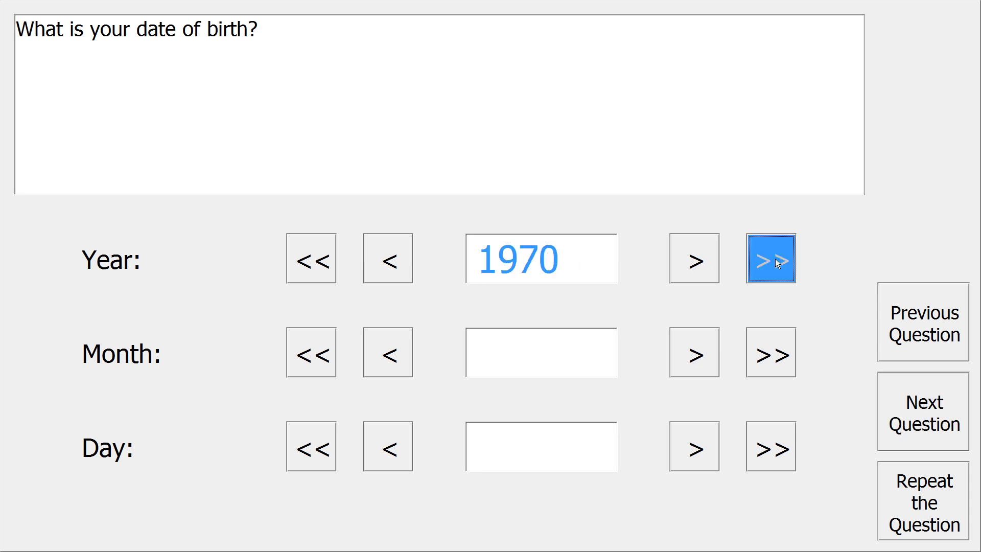
left_click(684, 357)
left_click(684, 357)
left_click(685, 356)
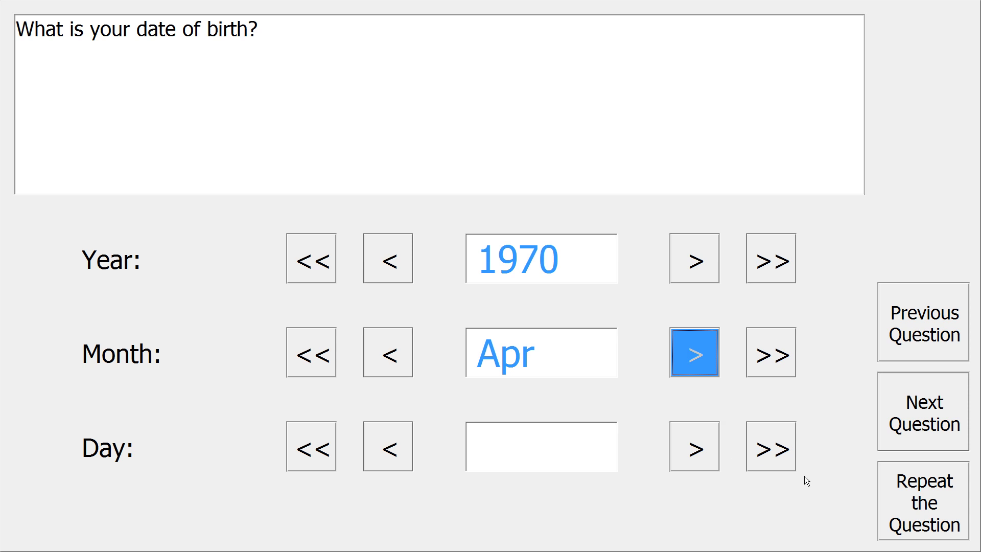
left_click(779, 451)
left_click(779, 452)
left_click(779, 451)
left_click(778, 452)
left_click(779, 451)
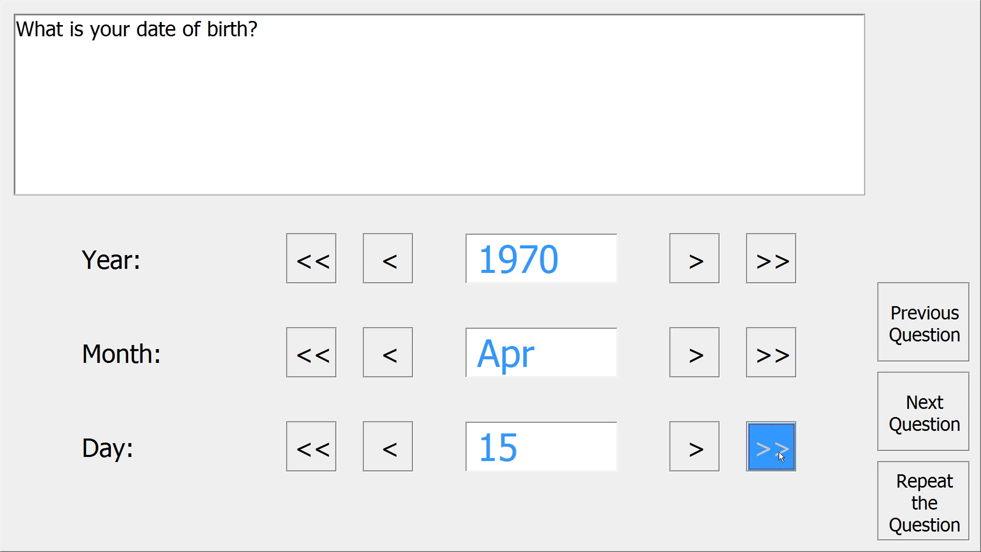
left_click(946, 437)
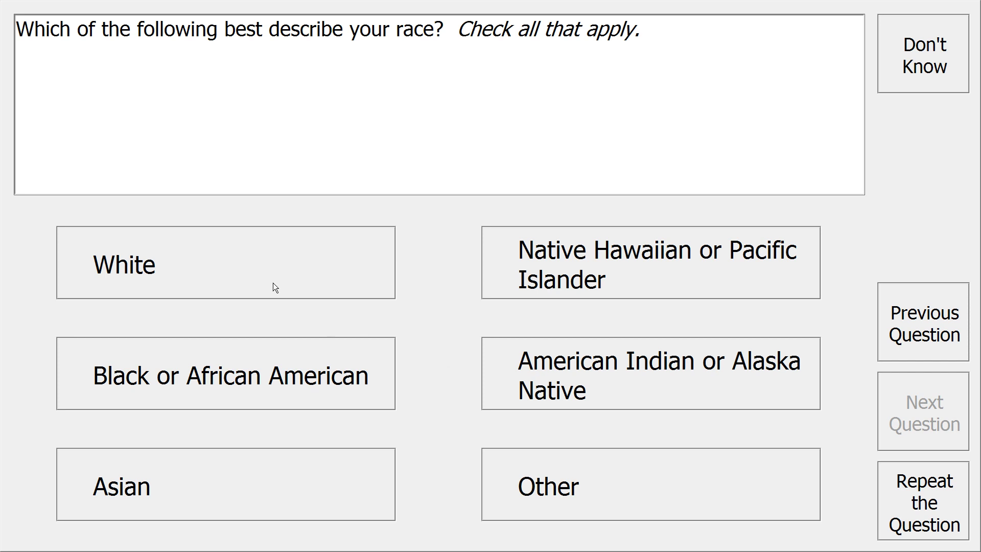
Step: Mark race as White and Asian, then answer marital status as Never married
left_click(272, 285)
left_click(253, 484)
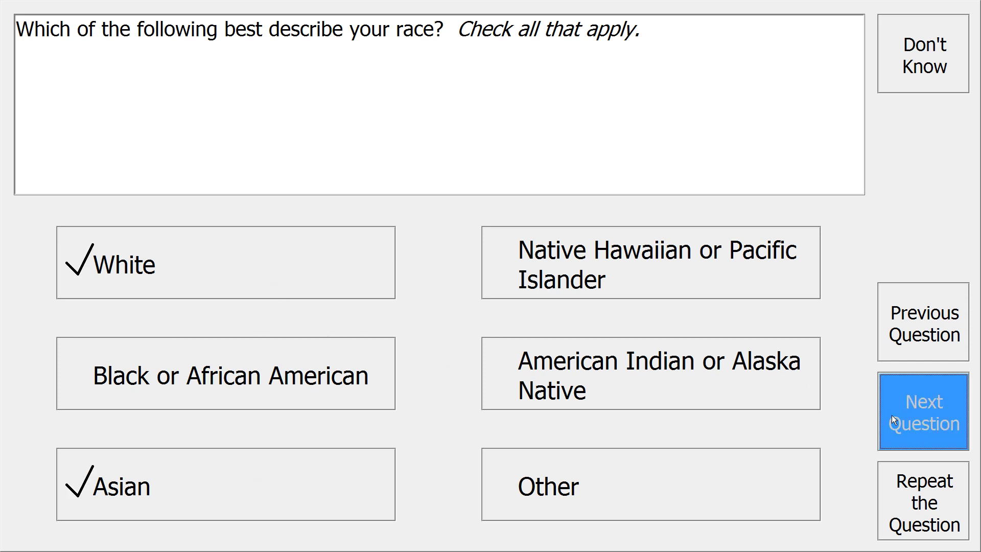
left_click(909, 415)
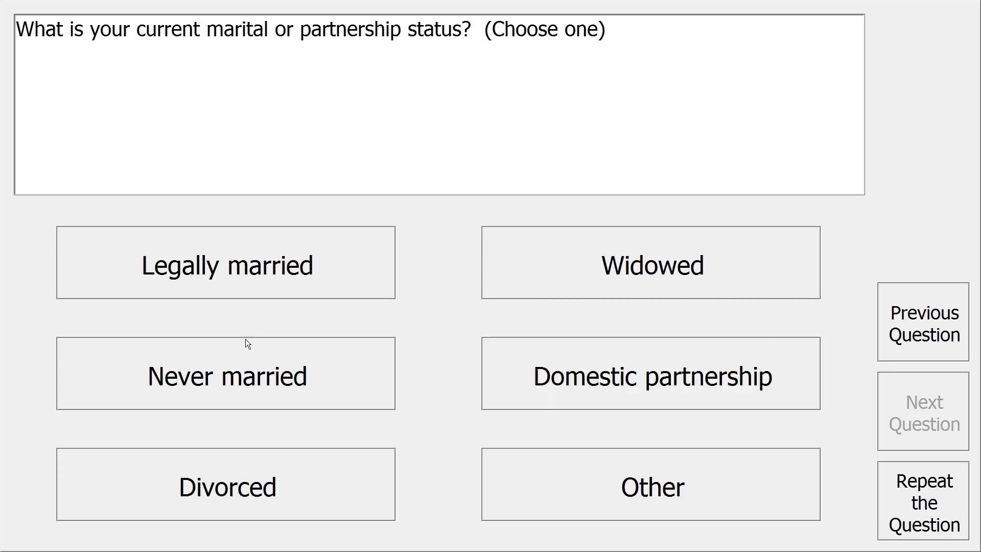
left_click(256, 369)
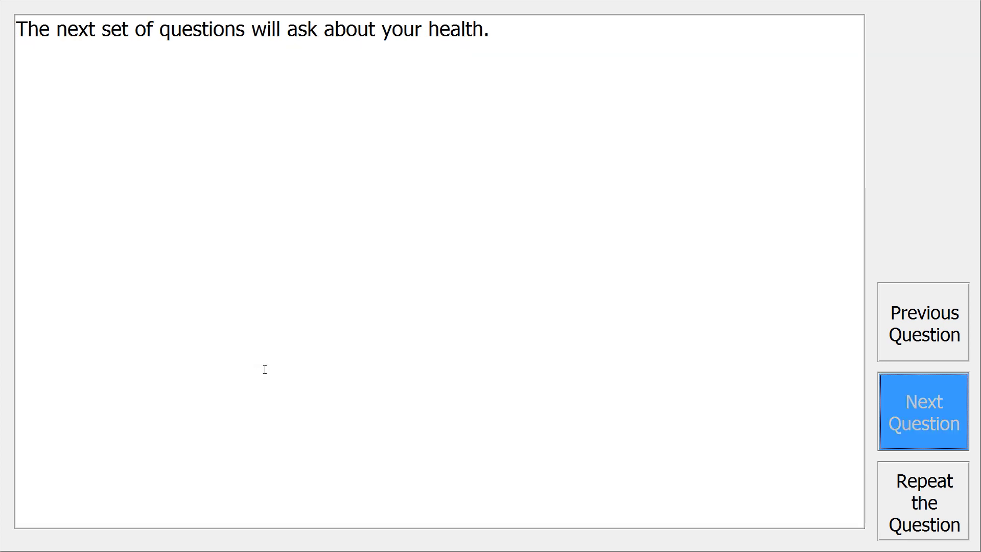
Step: Answer Yes to flu vaccine recommended, rate health 8 and past-year medical care 6
left_click(909, 407)
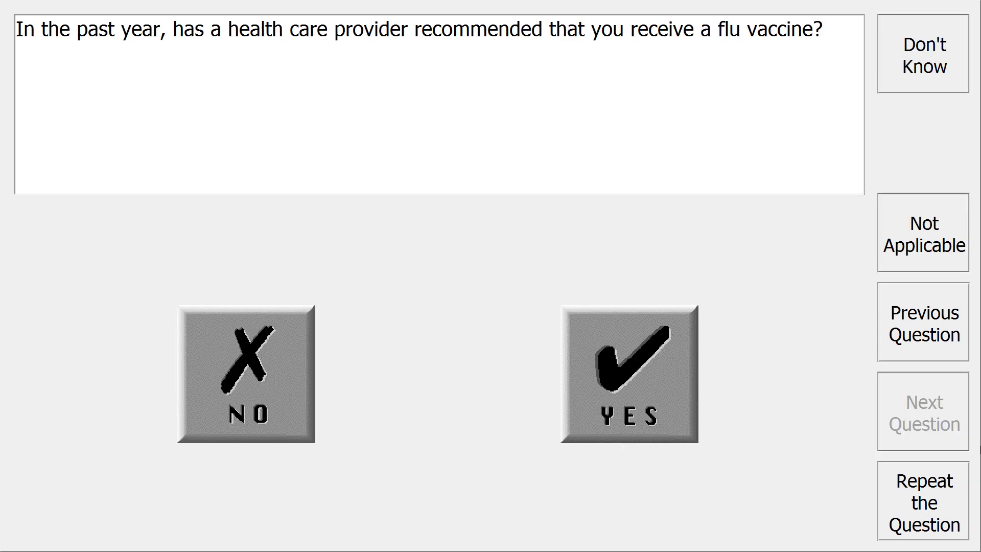
left_click(648, 401)
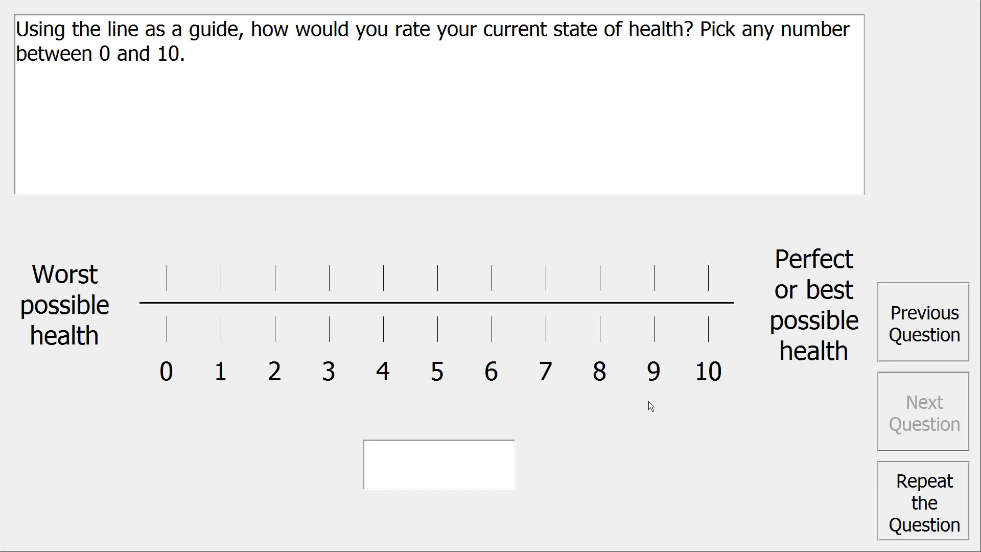
left_click(598, 303)
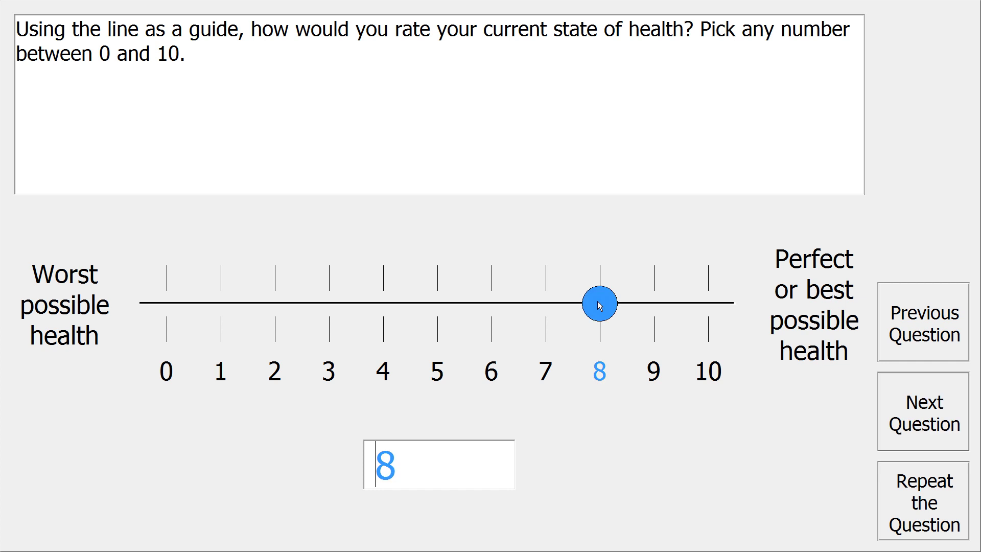
left_click(918, 400)
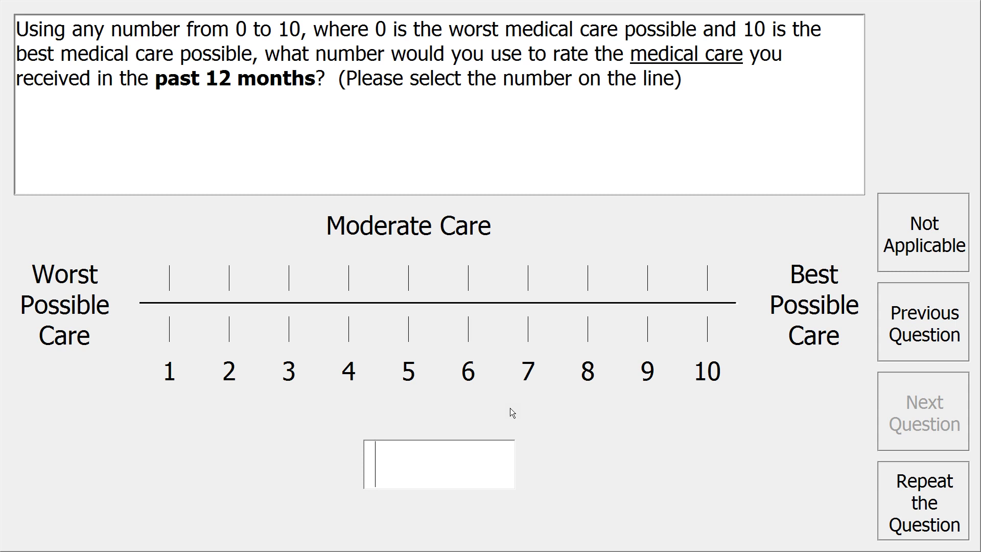
left_click(468, 304)
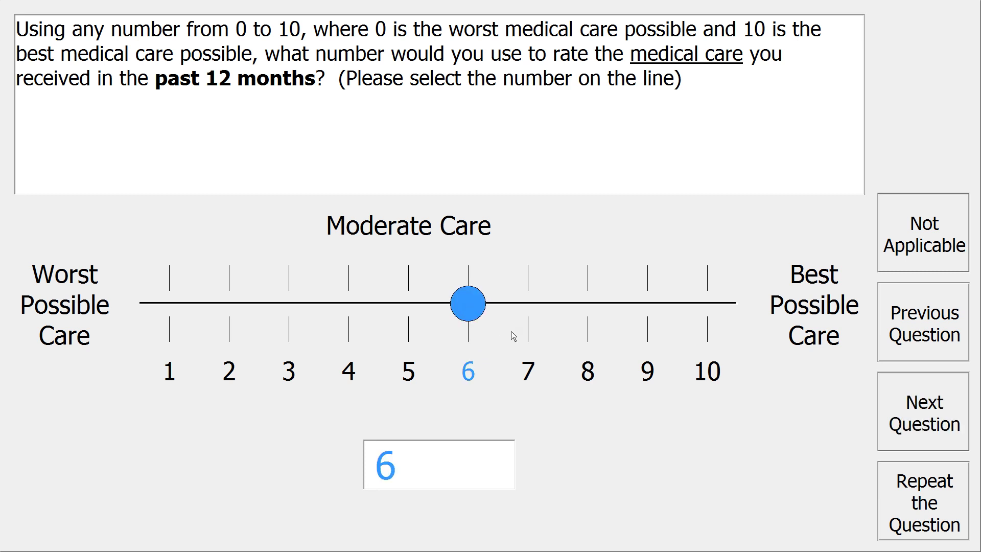
left_click(925, 416)
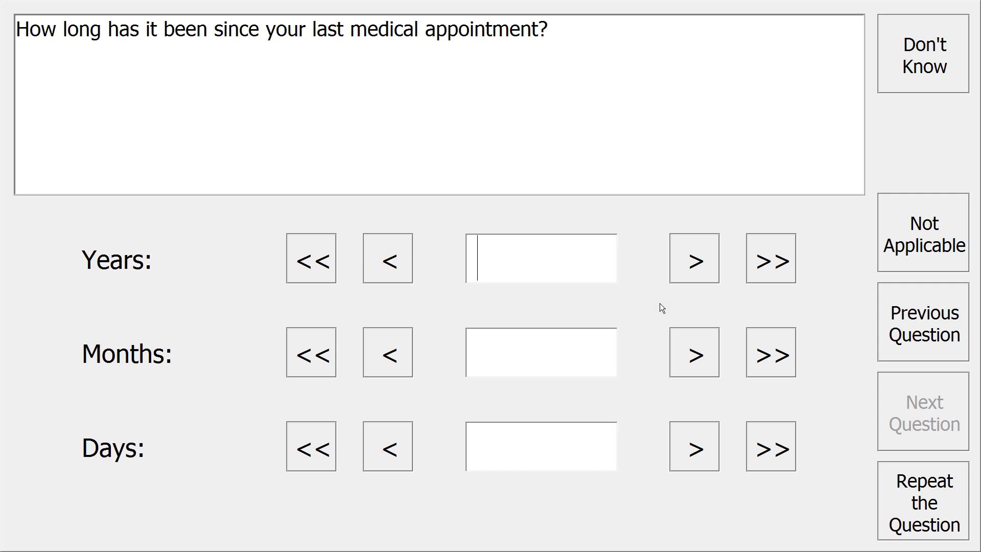
Step: Record the last medical appointment as 0 years, 3 months, 0 days ago
left_click(691, 280)
left_click(694, 356)
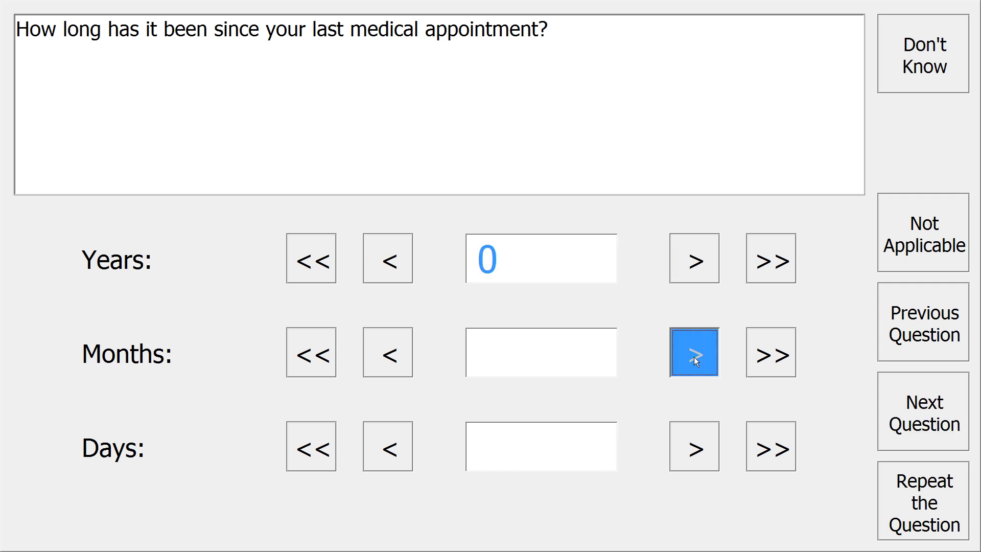
left_click(694, 357)
left_click(694, 356)
left_click(693, 357)
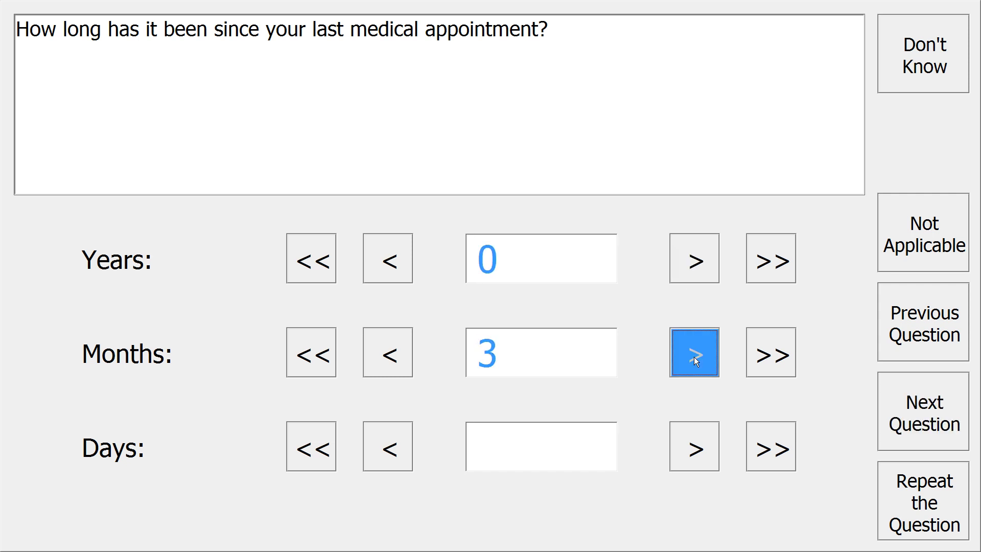
left_click(698, 445)
left_click(912, 426)
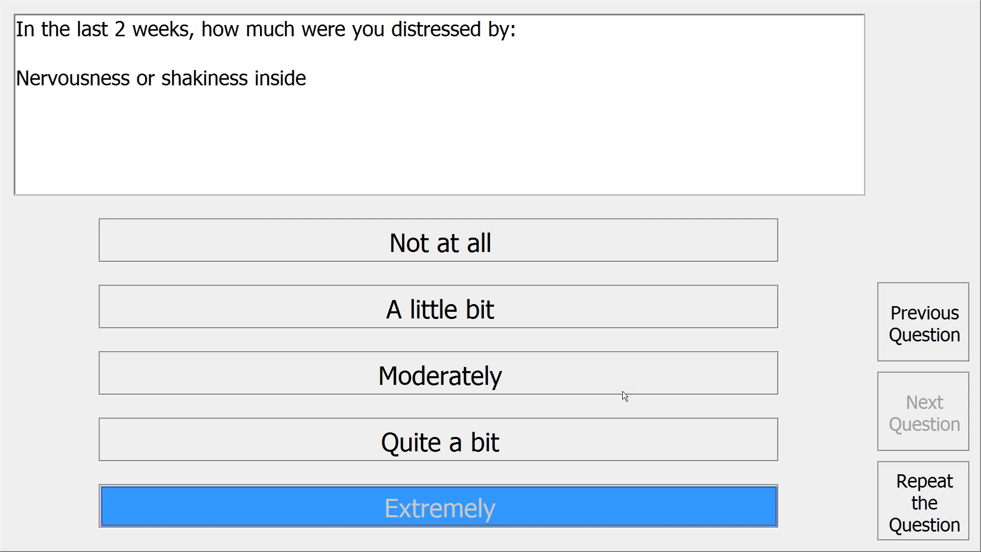
Step: Answer Moderately for nervousness or shakiness and Not at all for faintness
left_click(469, 372)
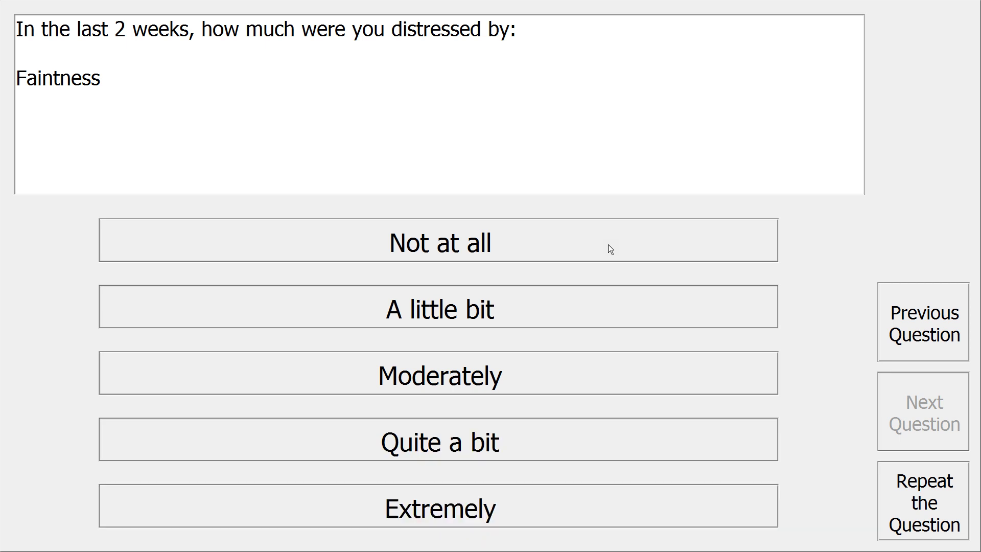
left_click(608, 244)
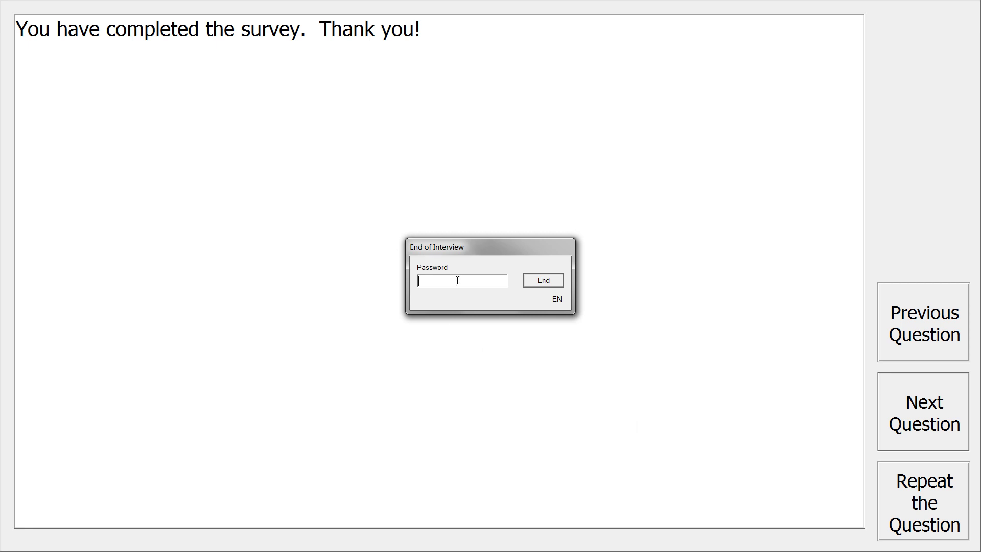
Step: Enter the end-of-interview password to close the interview
type("****")
key("Return")
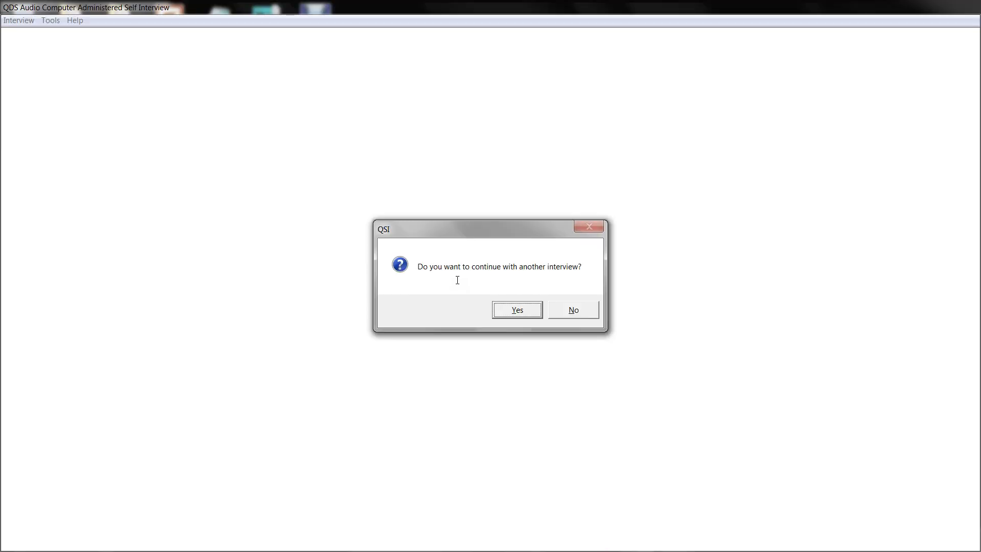